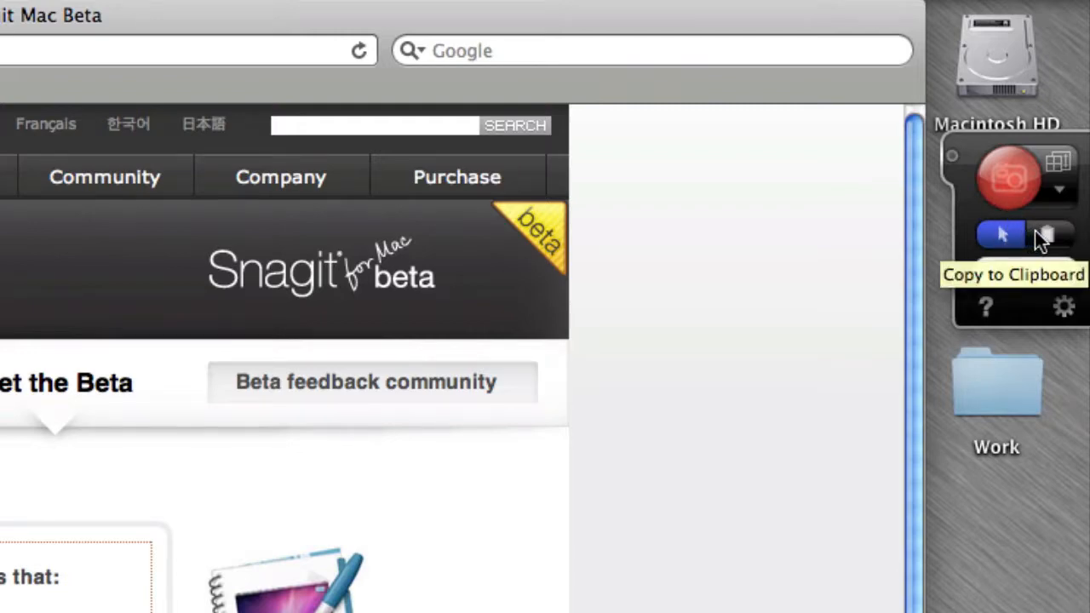
# Set the capture mode to Window Capture and capture the iTechster website window.
pyautogui.click(1061, 194)
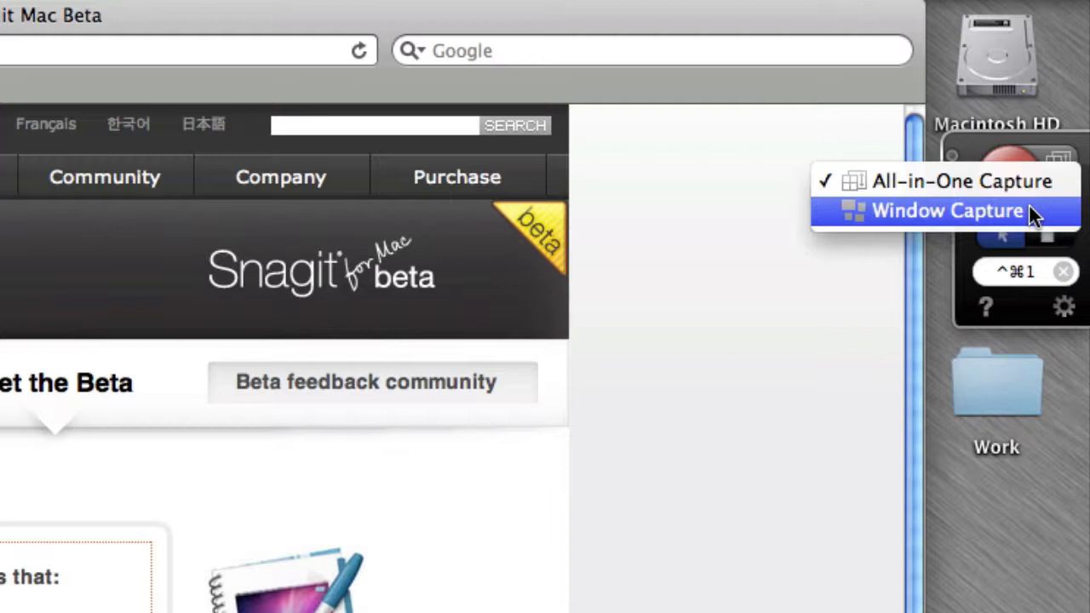
pyautogui.click(1026, 209)
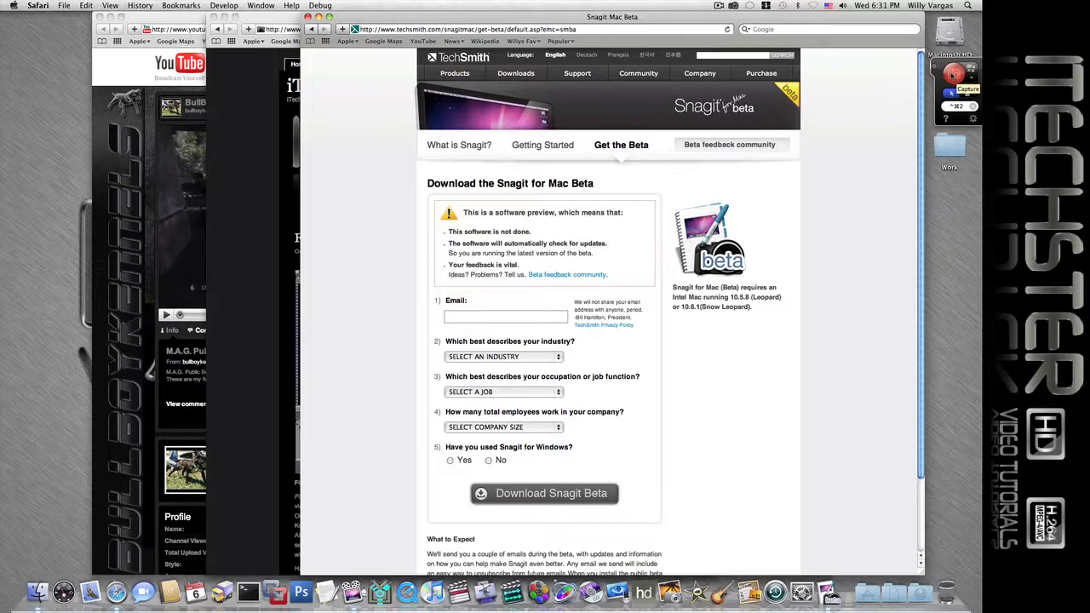
pyautogui.press('F9')
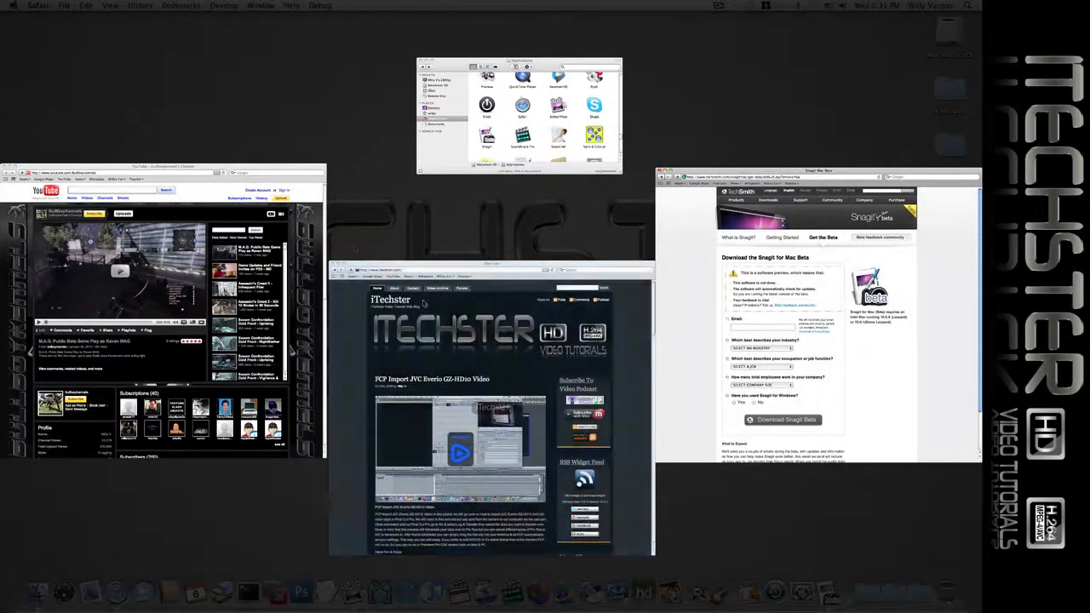
pyautogui.click(445, 326)
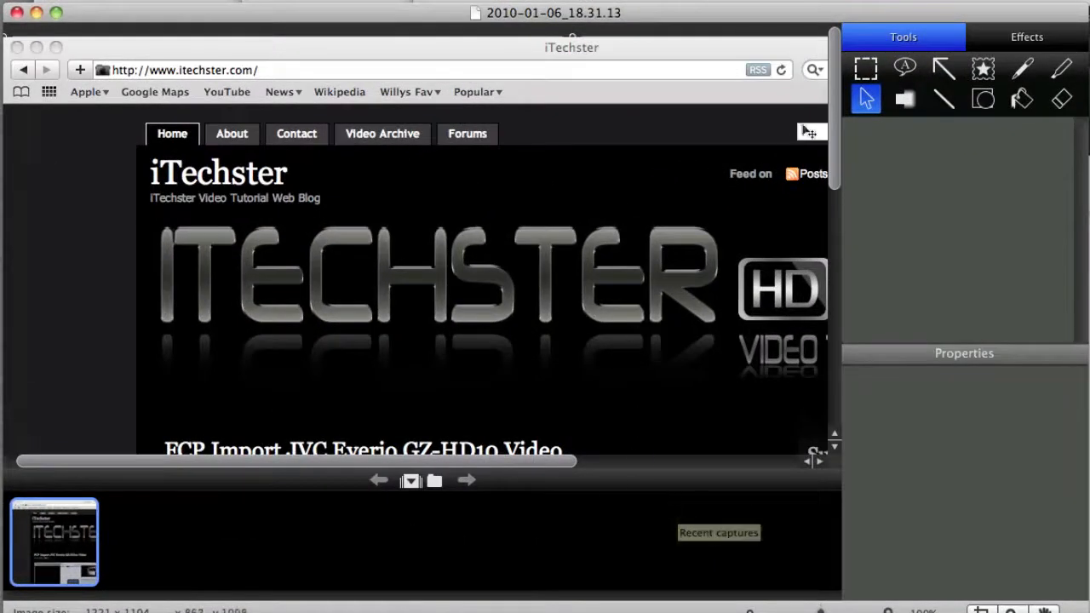
# Look over the captured iTechster page down to its lower part and close the editor window.
pyautogui.moveTo(834, 106); pyautogui.dragTo(821, 417)
pyautogui.moveTo(549, 469); pyautogui.dragTo(467, 451)
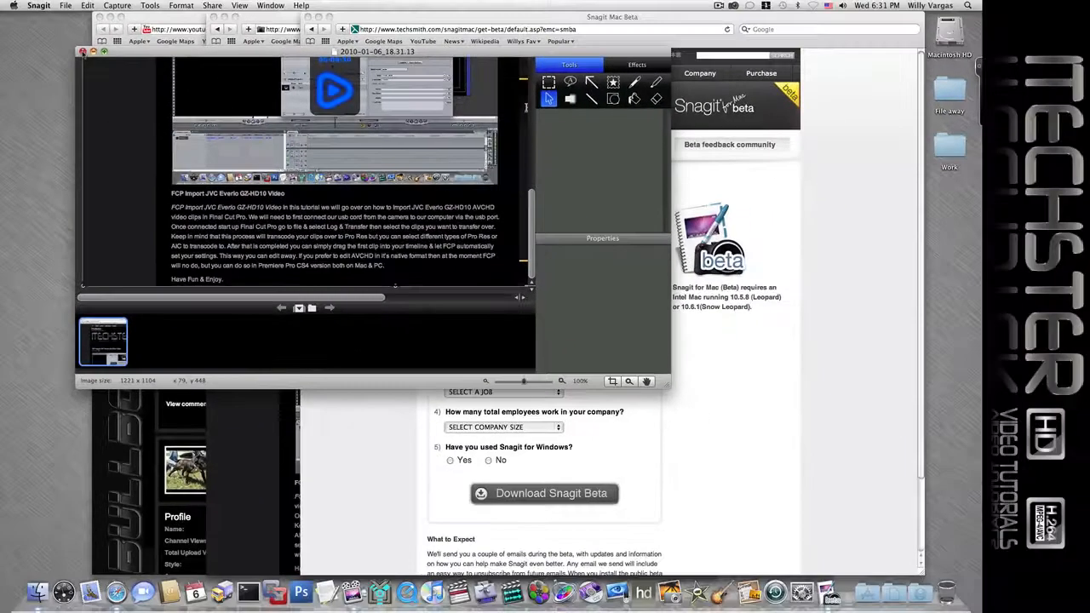
pyautogui.click(23, 17)
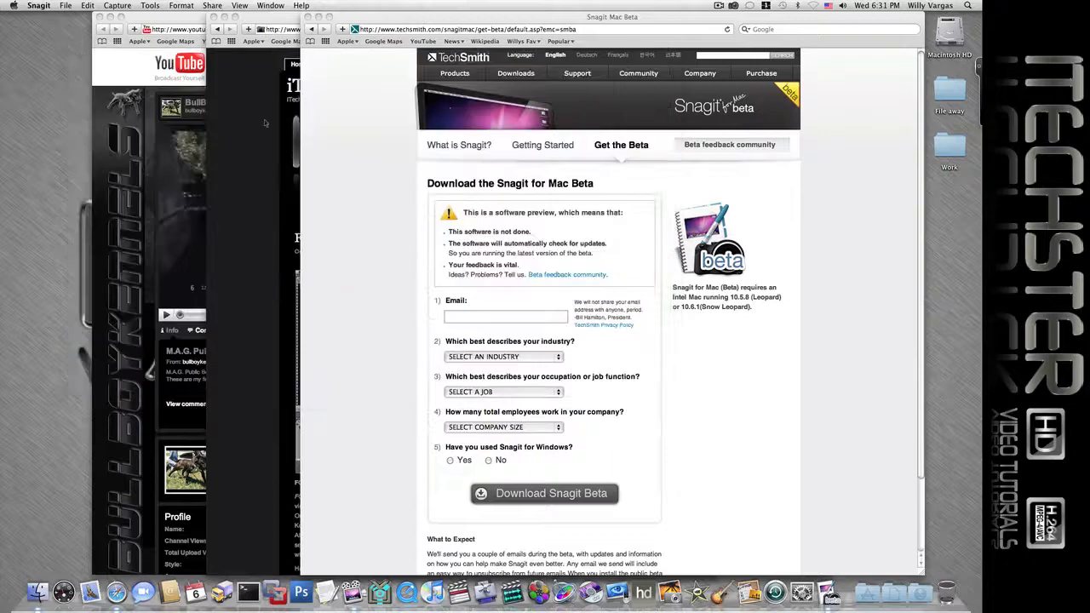
# Set the capture mode to All-in-One Capture and capture the whole YouTube channel browser window.
pyautogui.moveTo(984, 141)
pyautogui.click(972, 73)
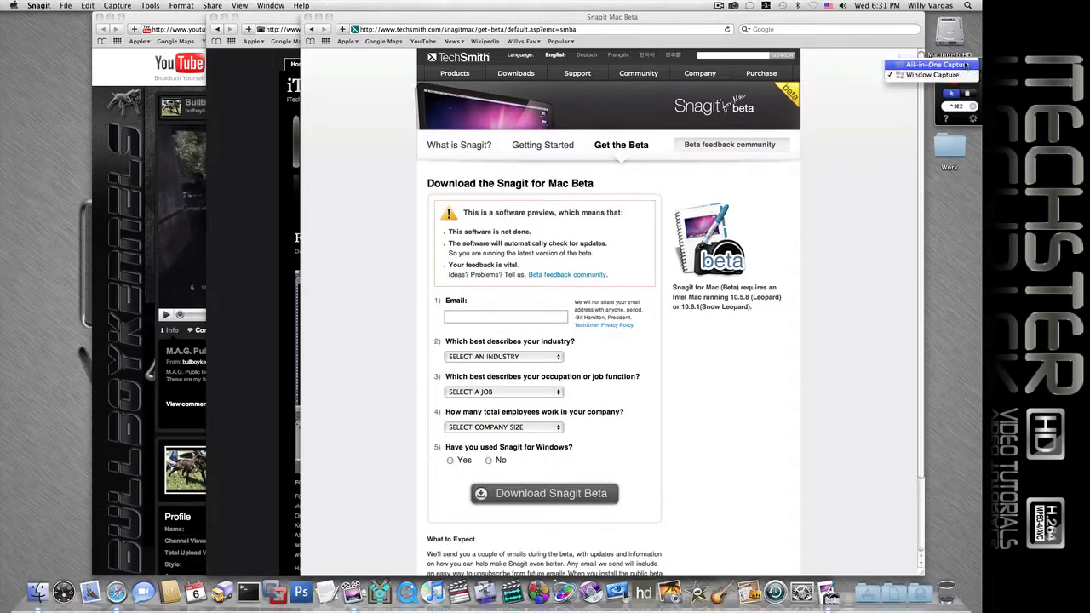
pyautogui.click(966, 65)
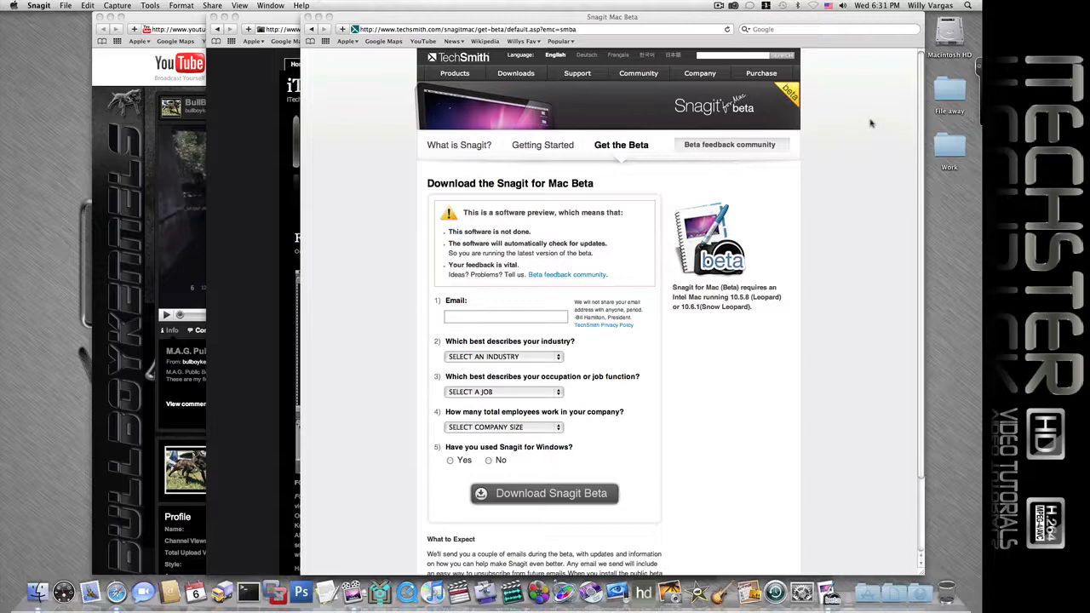
pyautogui.click(137, 162)
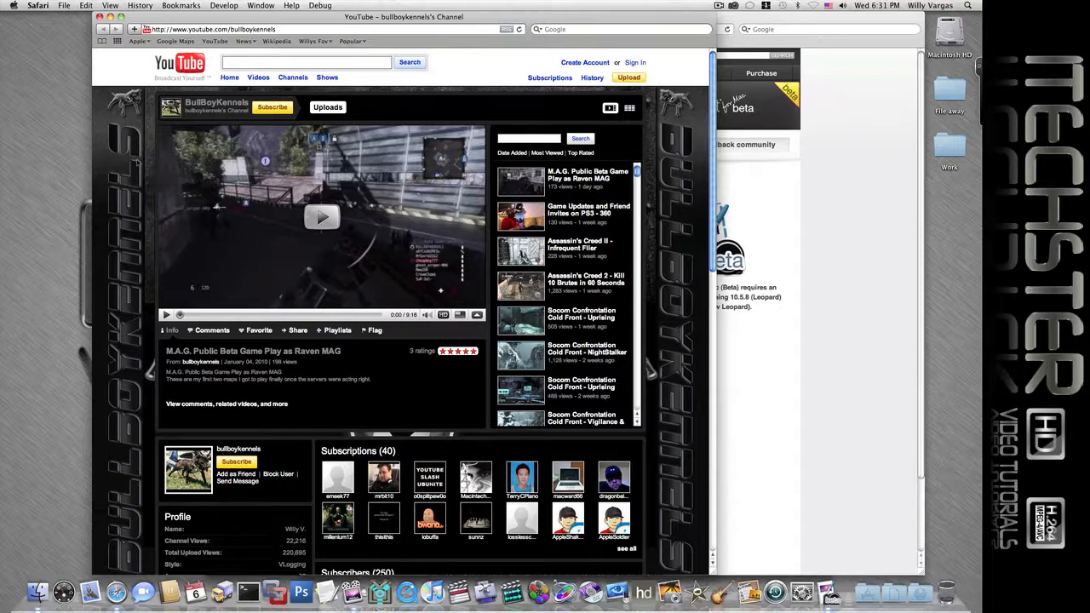
pyautogui.hotkey('ctrl', 'shift', 'c')
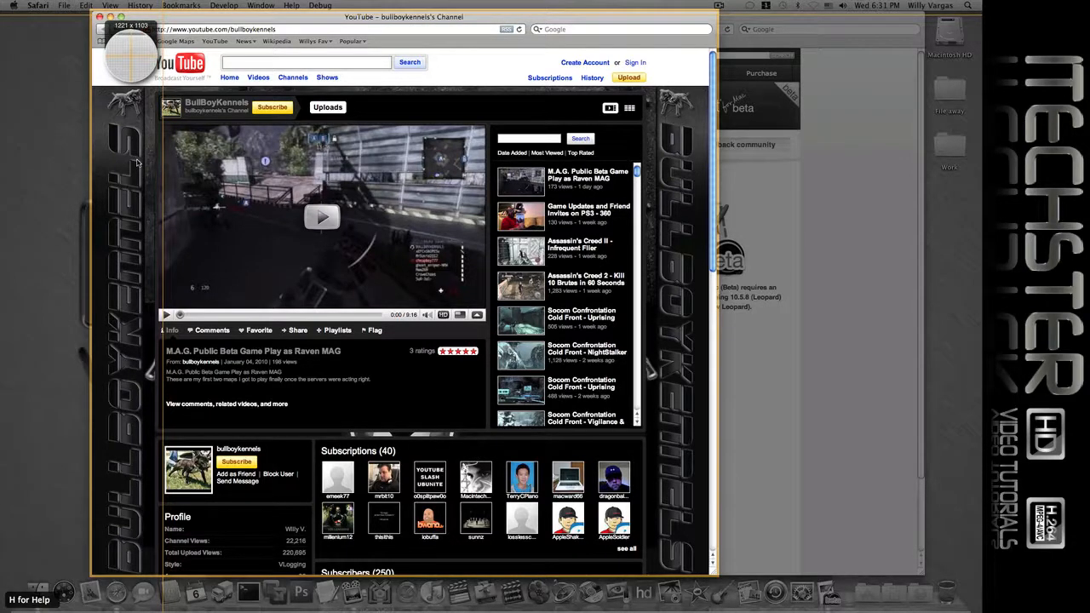
pyautogui.click(137, 162)
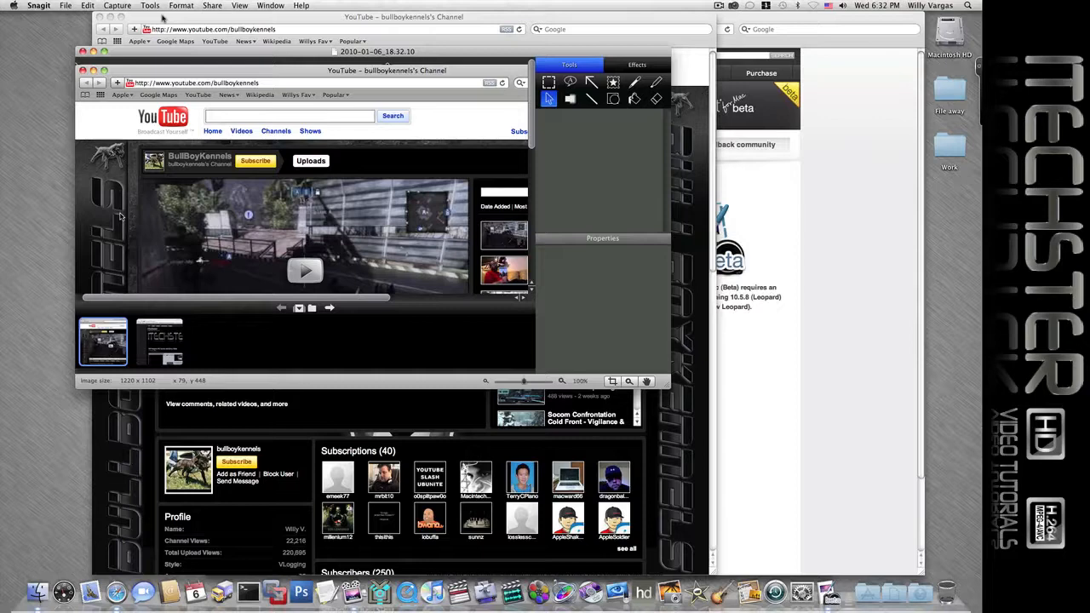
# Capture the YouTube page content without the browser toolbar, and a region of about 641 x 353 around the video player.
pyautogui.click(157, 19)
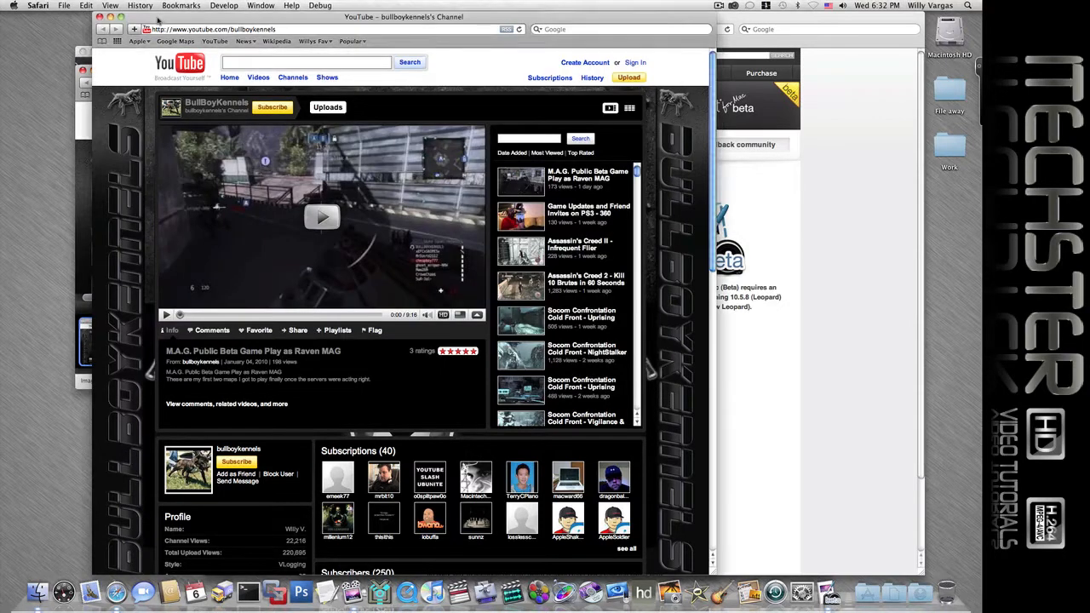
pyautogui.hotkey('ctrl', 'shift', 'c')
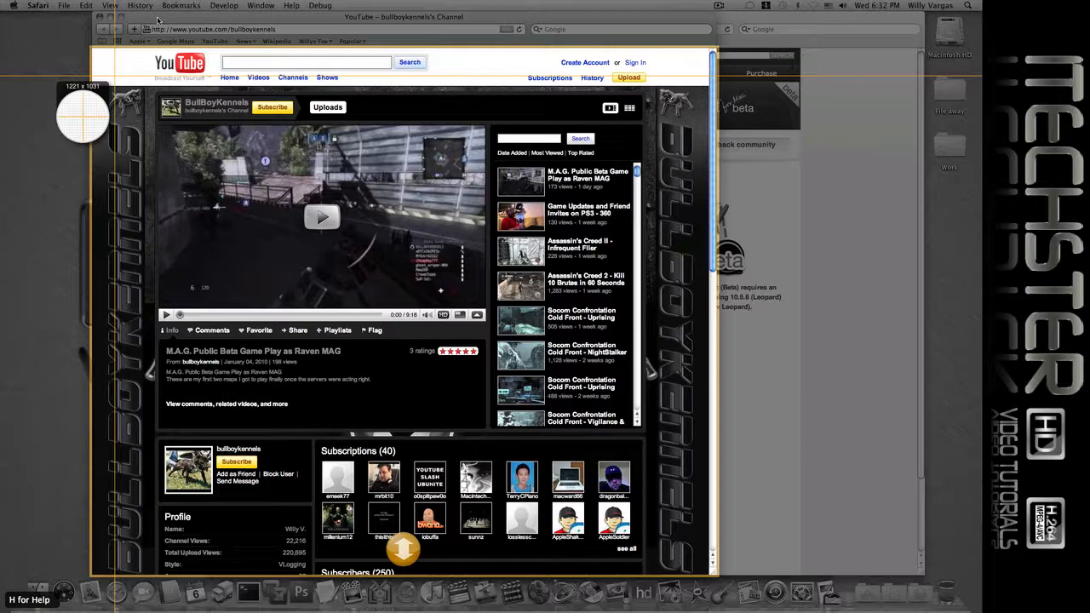
pyautogui.click(115, 77)
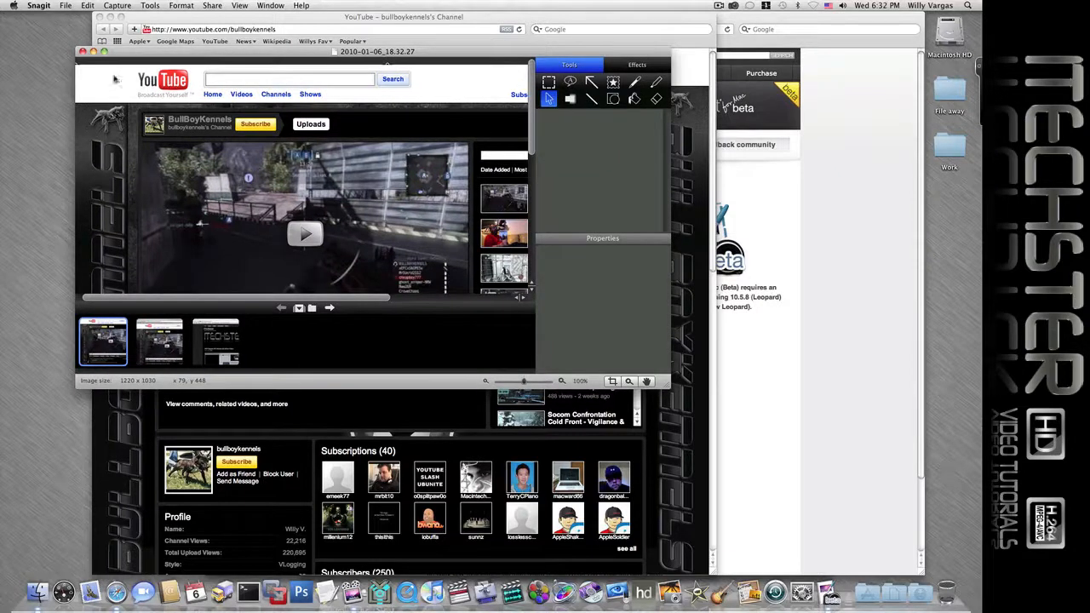
pyautogui.hotkey('ctrl', 'shift', 'c')
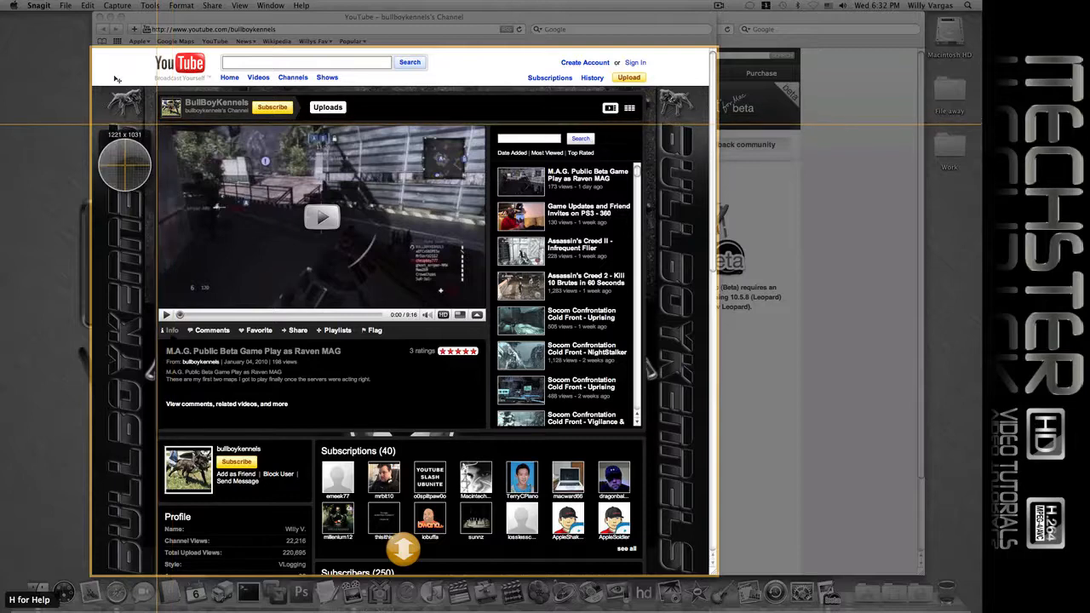
pyautogui.moveTo(156, 125); pyautogui.dragTo(486, 309)
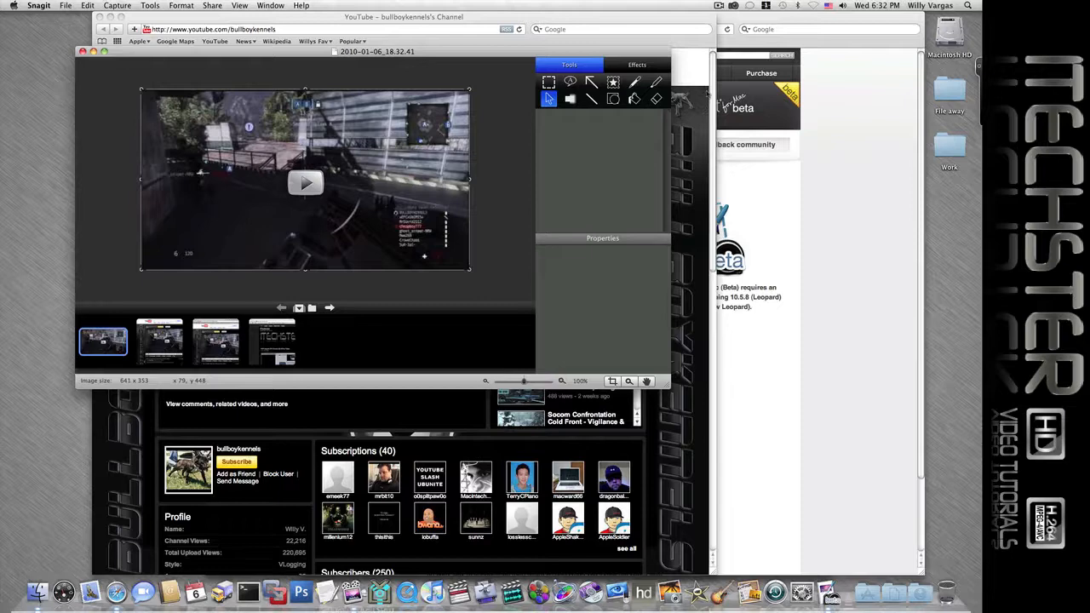
# Capture the full vertical scrolling area of the YouTube channel page.
pyautogui.click(681, 17)
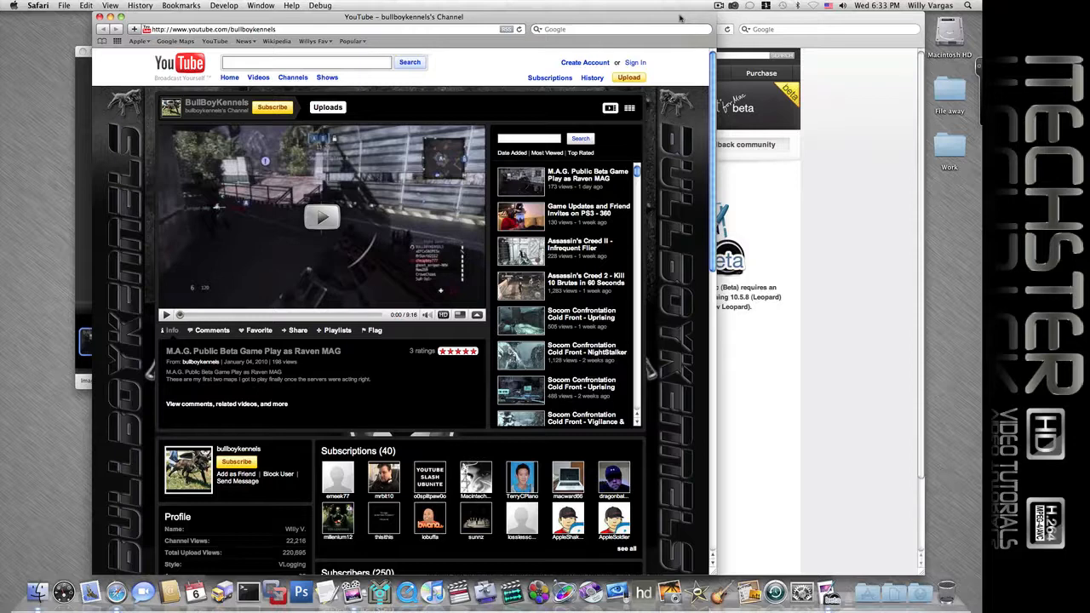
pyautogui.hotkey('ctrl', 'shift', 'c')
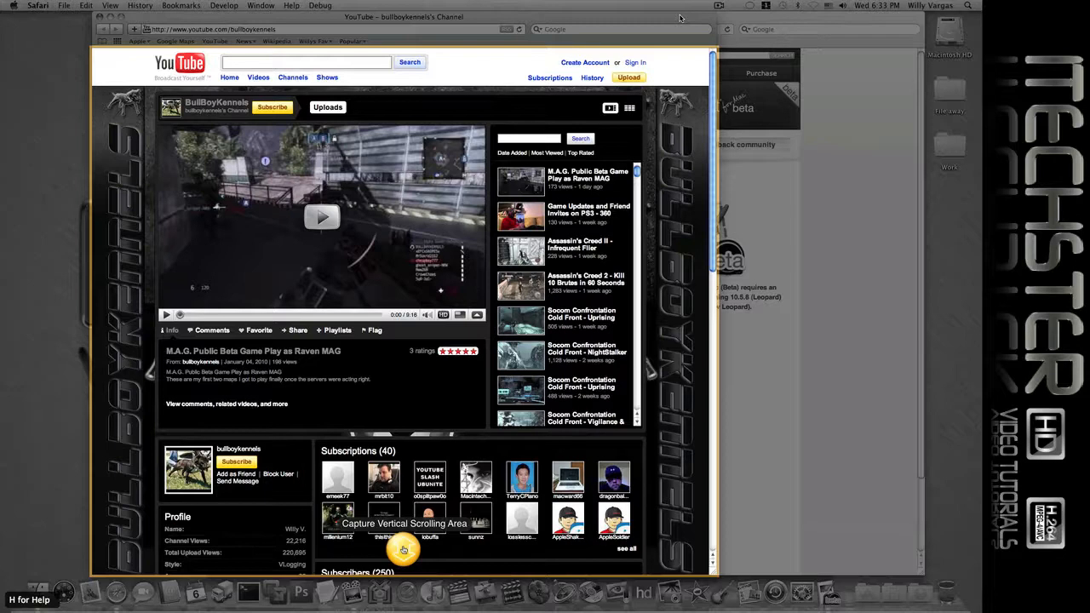
pyautogui.click(403, 549)
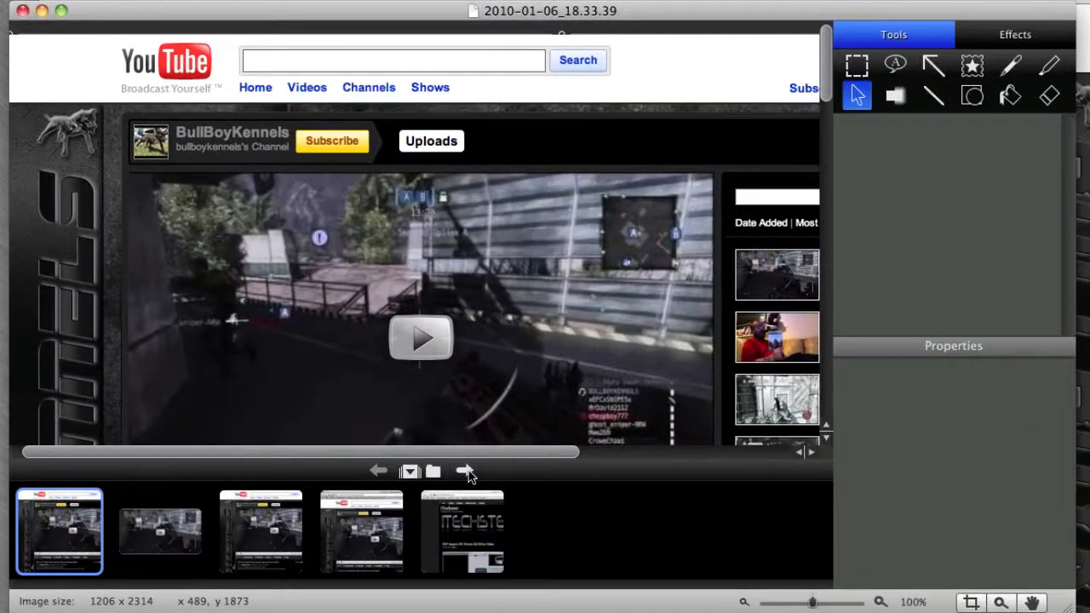
# Open the video player capture from the recent captures and draw a dotted light-blue arrow pointing to the player name list.
pyautogui.click(464, 470)
pyautogui.click(465, 471)
pyautogui.click(465, 471)
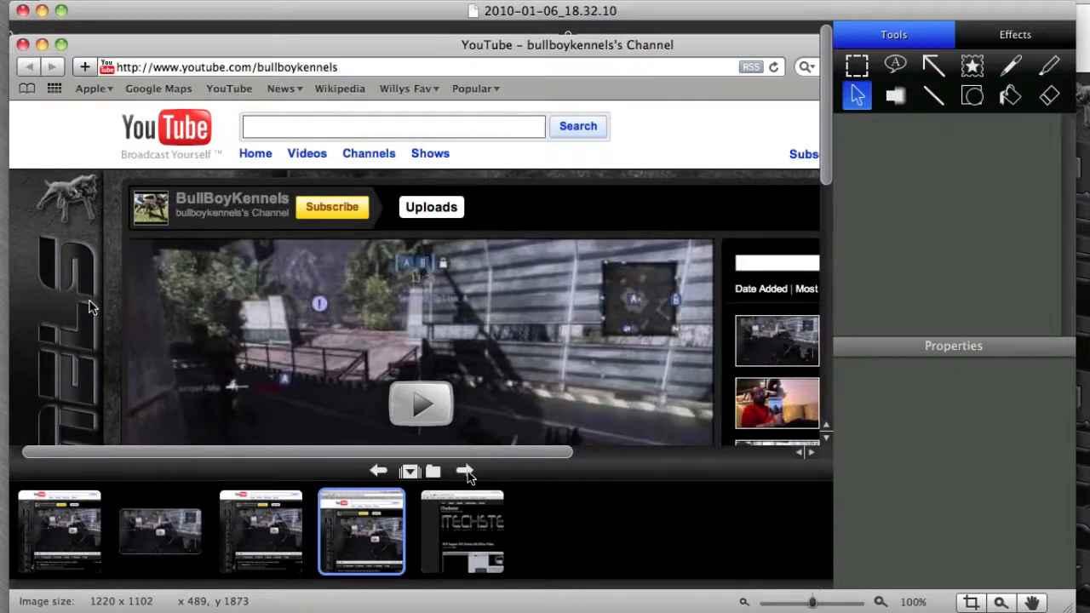
pyautogui.click(377, 470)
pyautogui.click(377, 471)
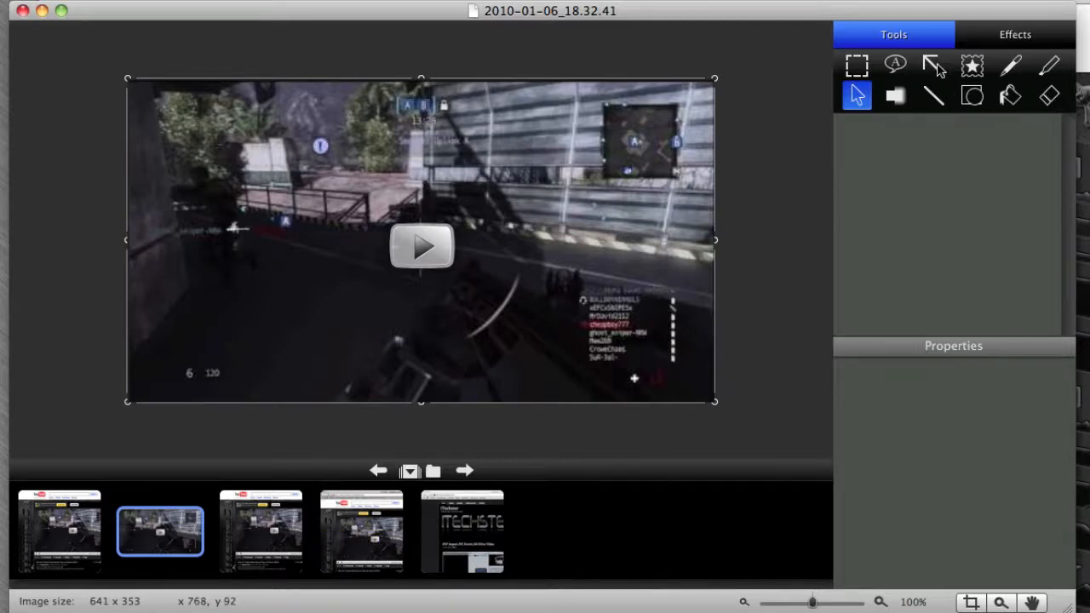
pyautogui.click(934, 68)
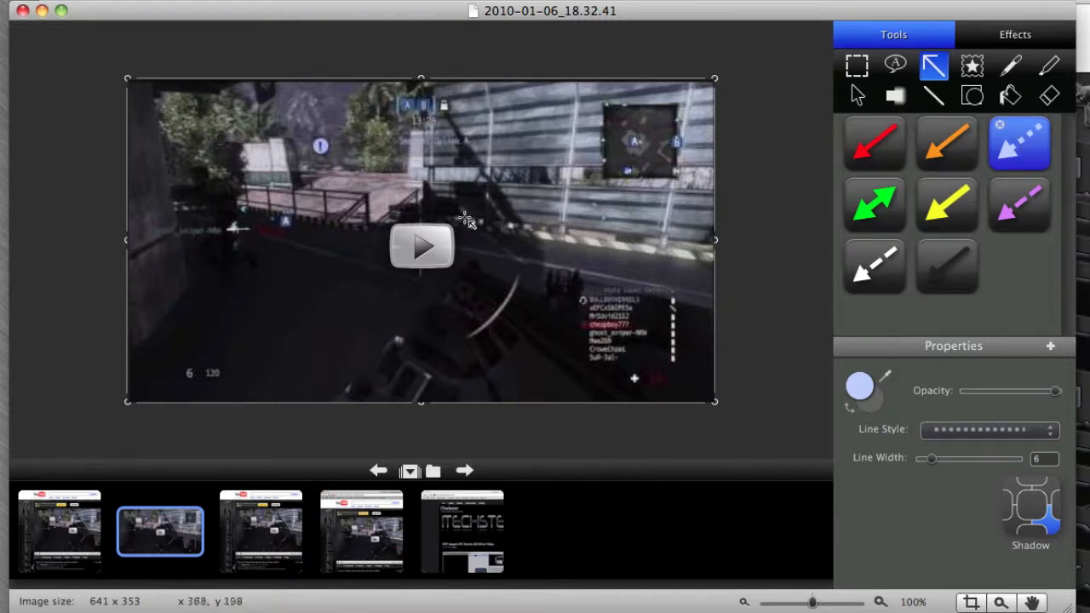
pyautogui.moveTo(483, 224); pyautogui.dragTo(584, 299)
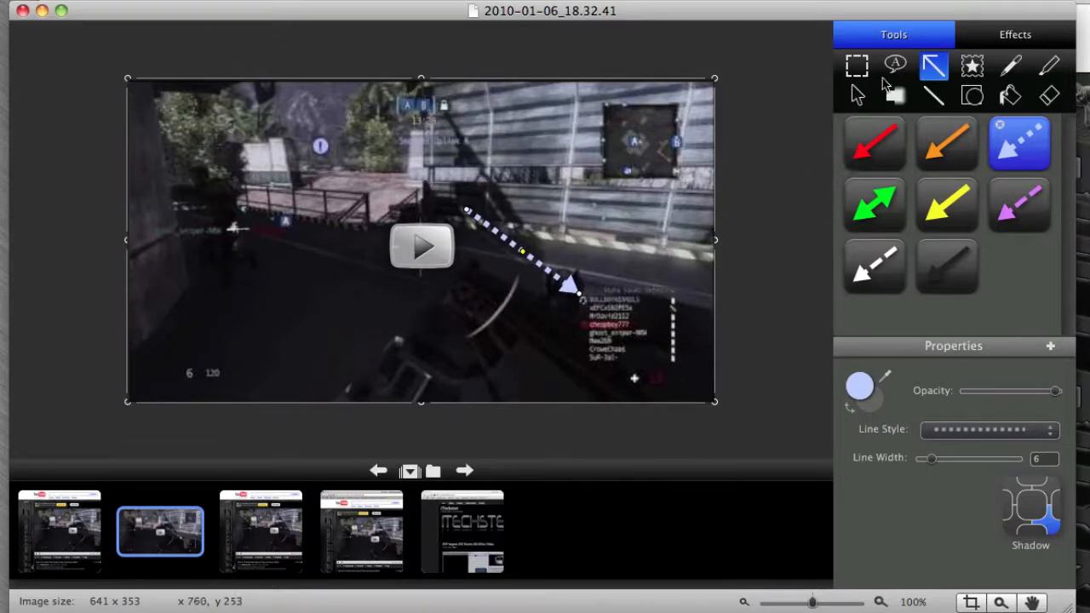
# Add a rectangular callout with a red outline above the arrow, reading "My Name is" and "BullBoyKennels" on separate lines.
pyautogui.click(895, 68)
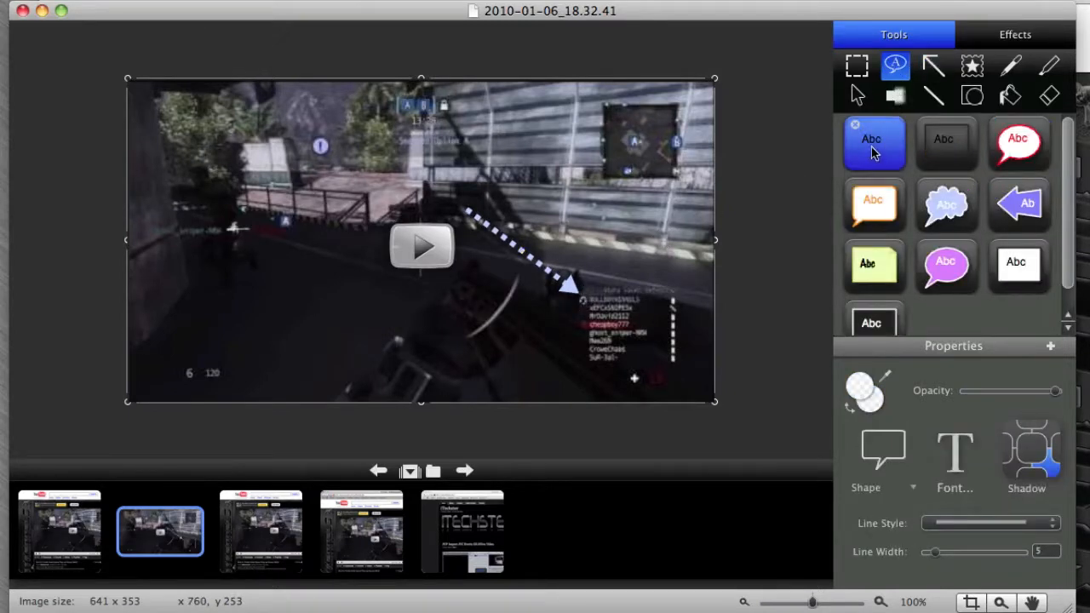
pyautogui.click(943, 149)
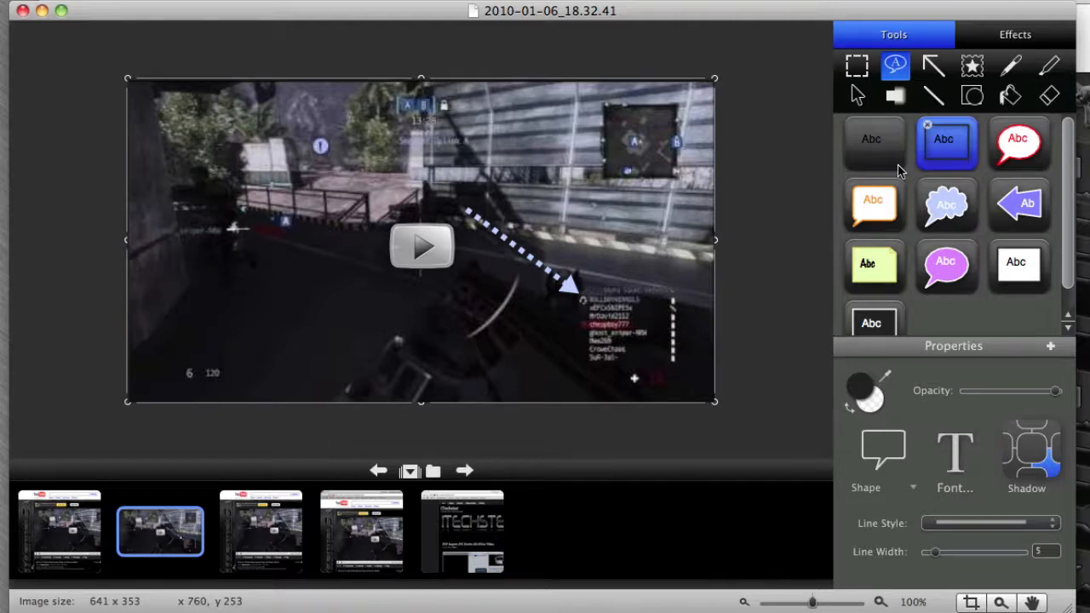
pyautogui.click(860, 391)
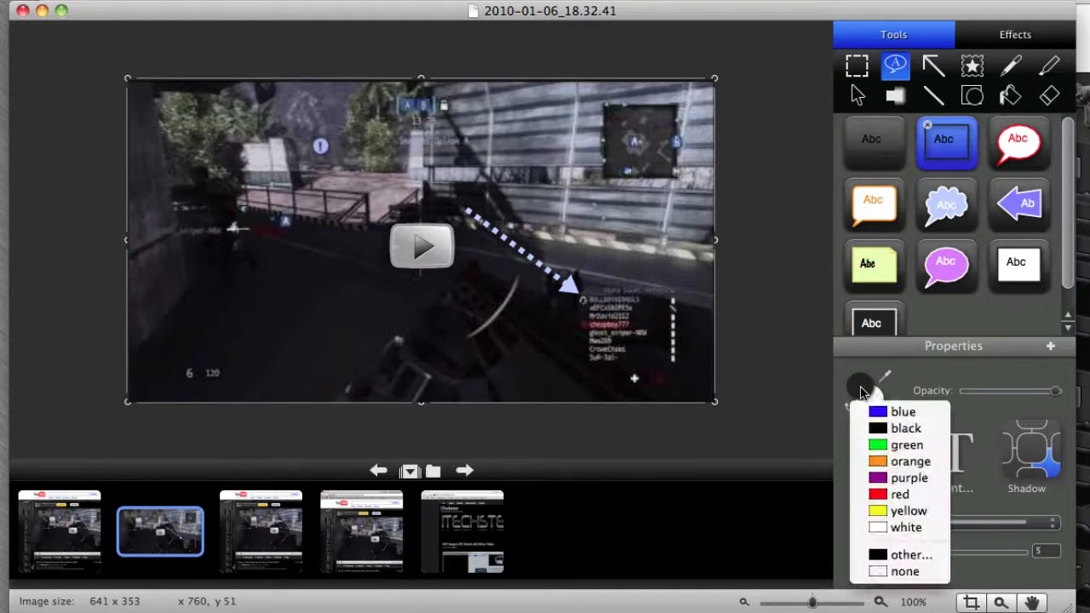
pyautogui.click(909, 495)
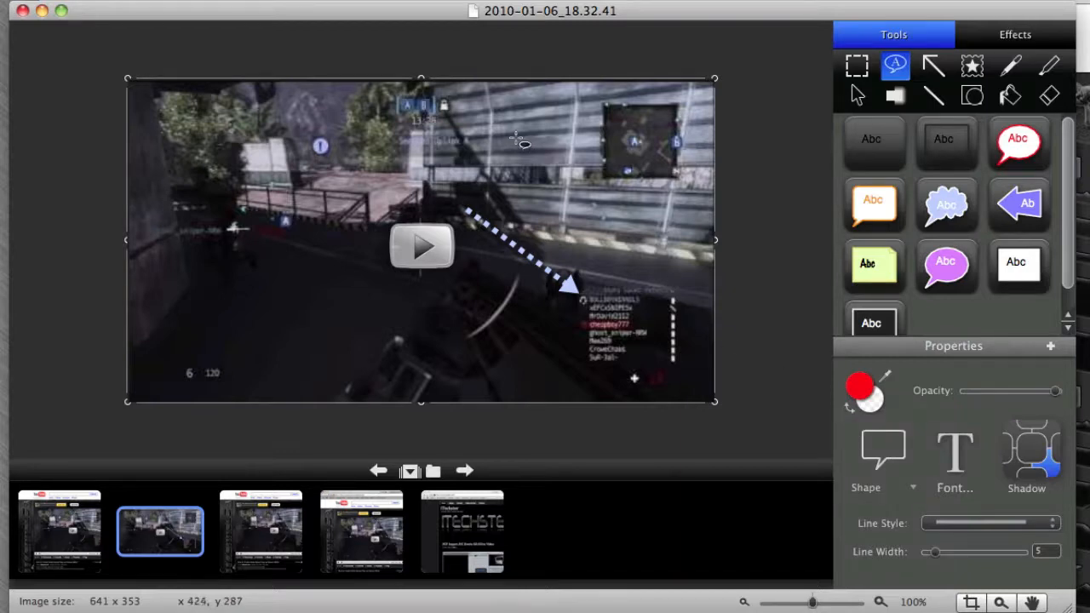
pyautogui.moveTo(533, 138); pyautogui.dragTo(703, 209)
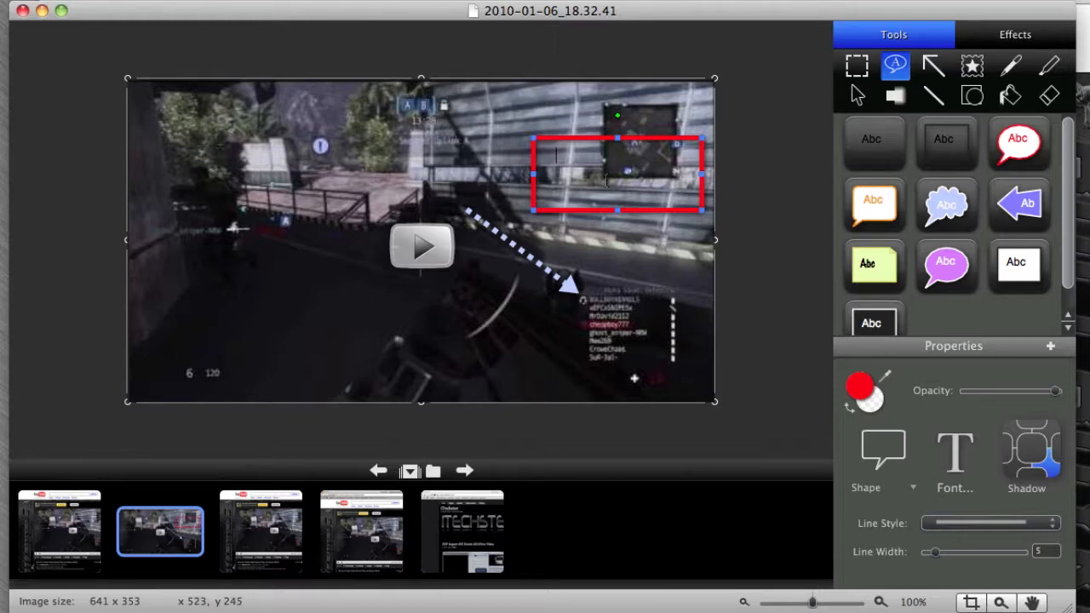
pyautogui.write('My Name is')
pyautogui.press('Return')
pyautogui.write('BullBoyKennels')
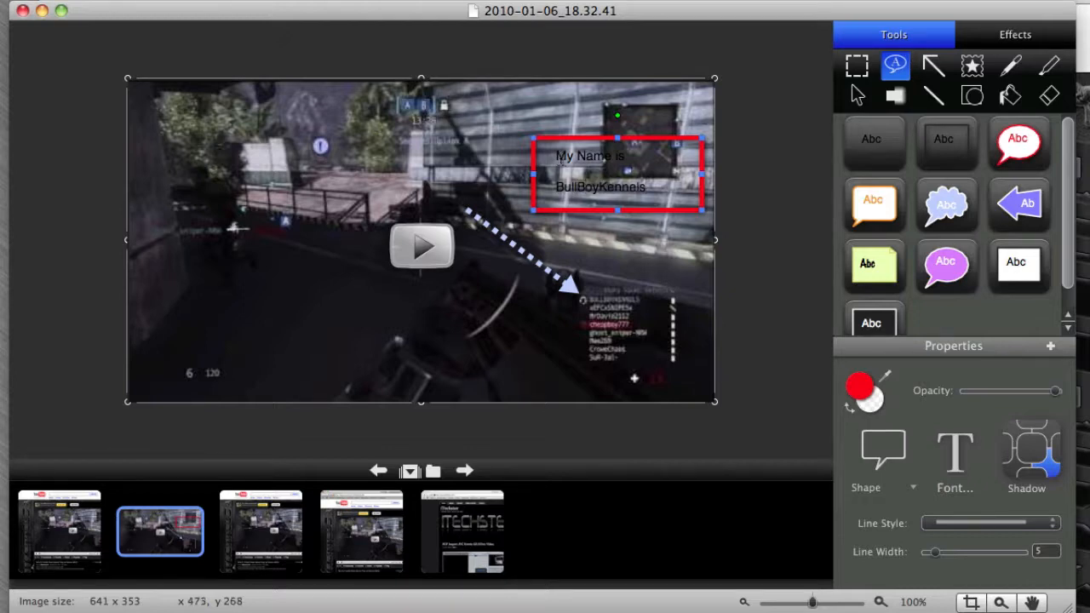
# Change the colour of all the callout text to white (Snow).
pyautogui.moveTo(555, 156); pyautogui.dragTo(663, 184)
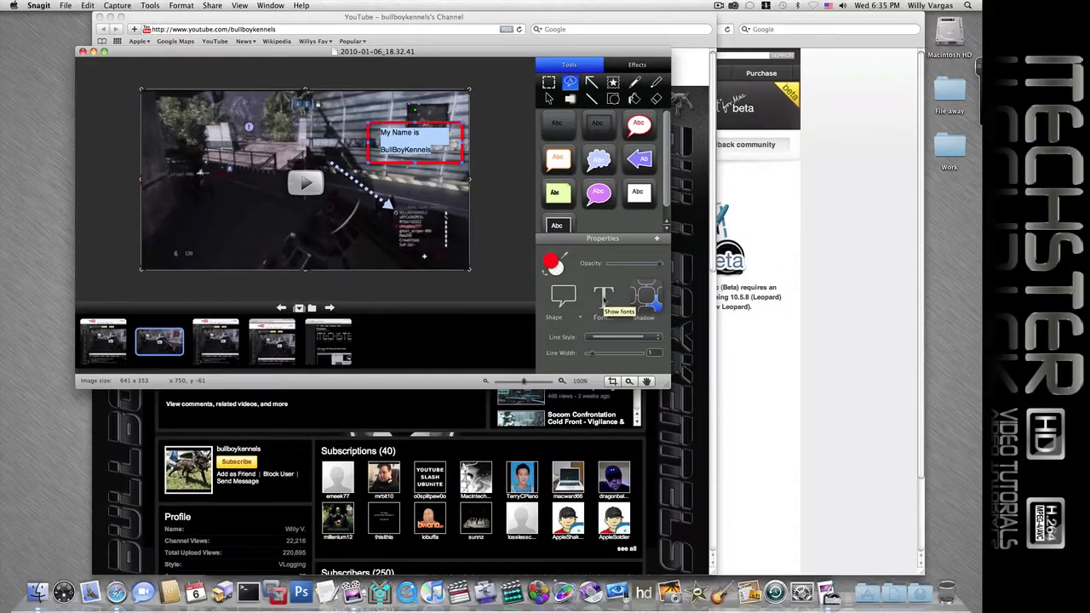
pyautogui.click(955, 457)
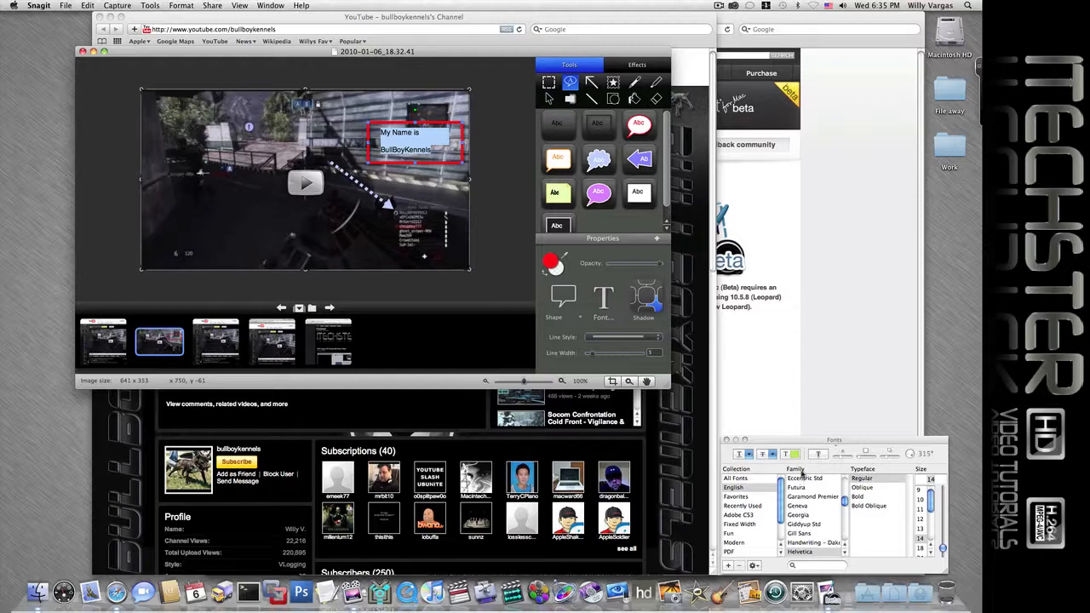
pyautogui.click(793, 455)
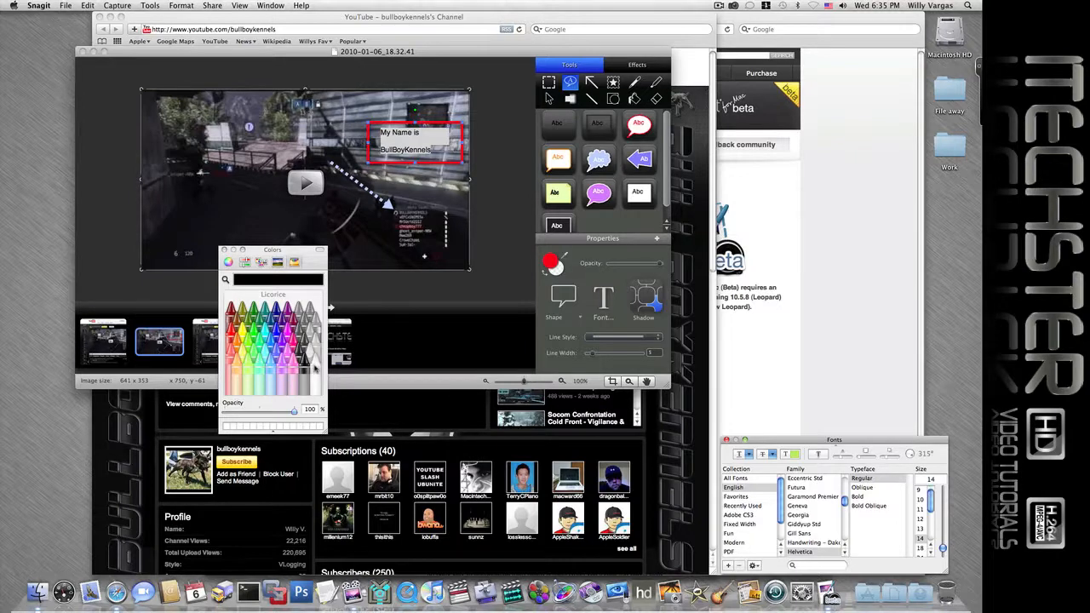
pyautogui.click(314, 366)
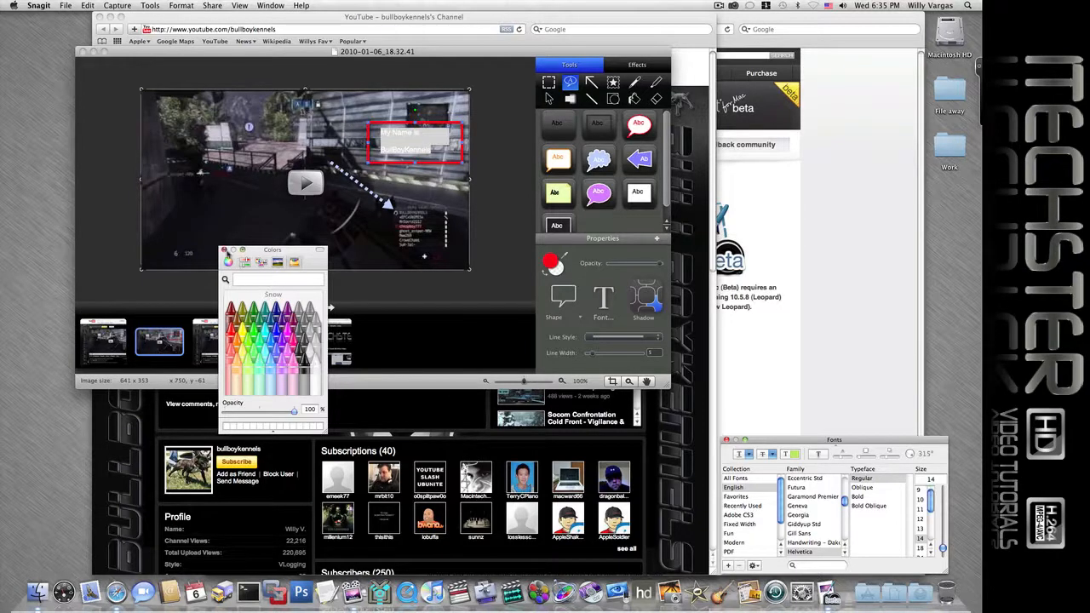
pyautogui.click(225, 250)
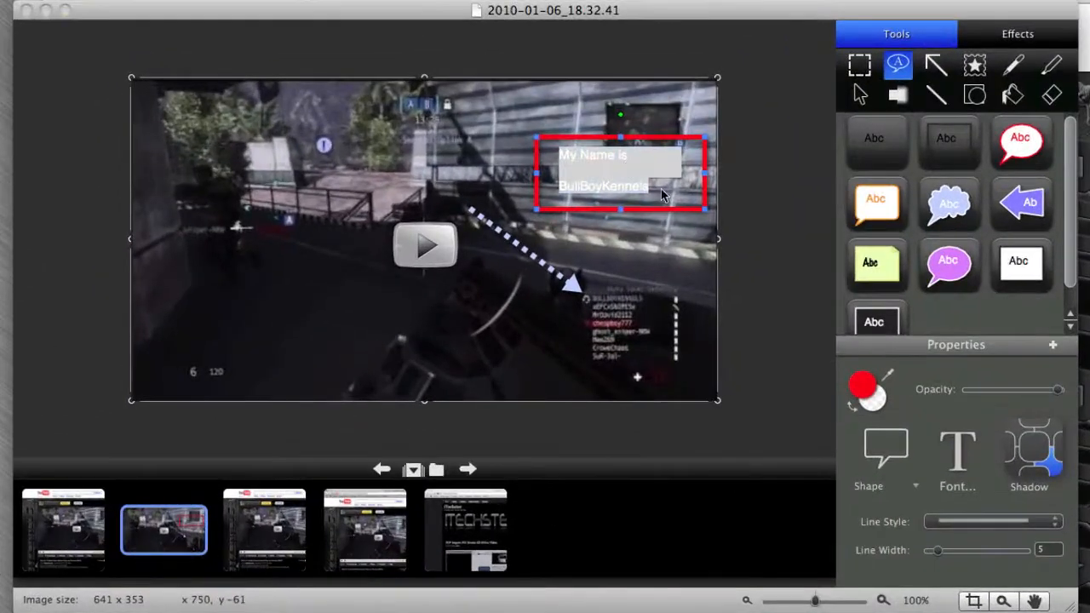
pyautogui.click(667, 195)
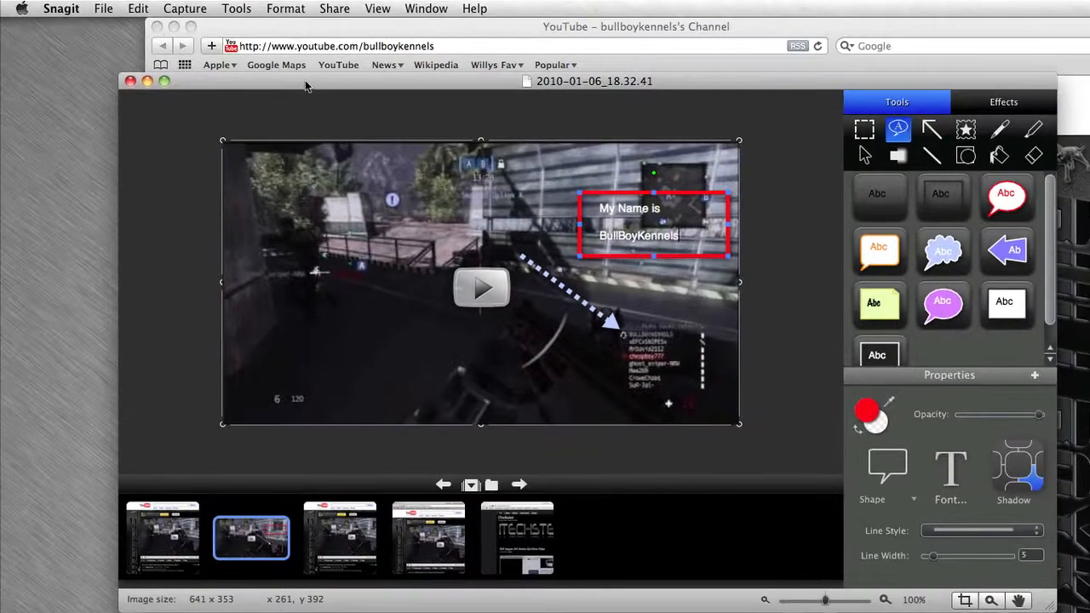
# Save the annotated capture under its existing name in the Snagit folder as a snagproj (Snagit Project File Type) file.
pyautogui.click(103, 8)
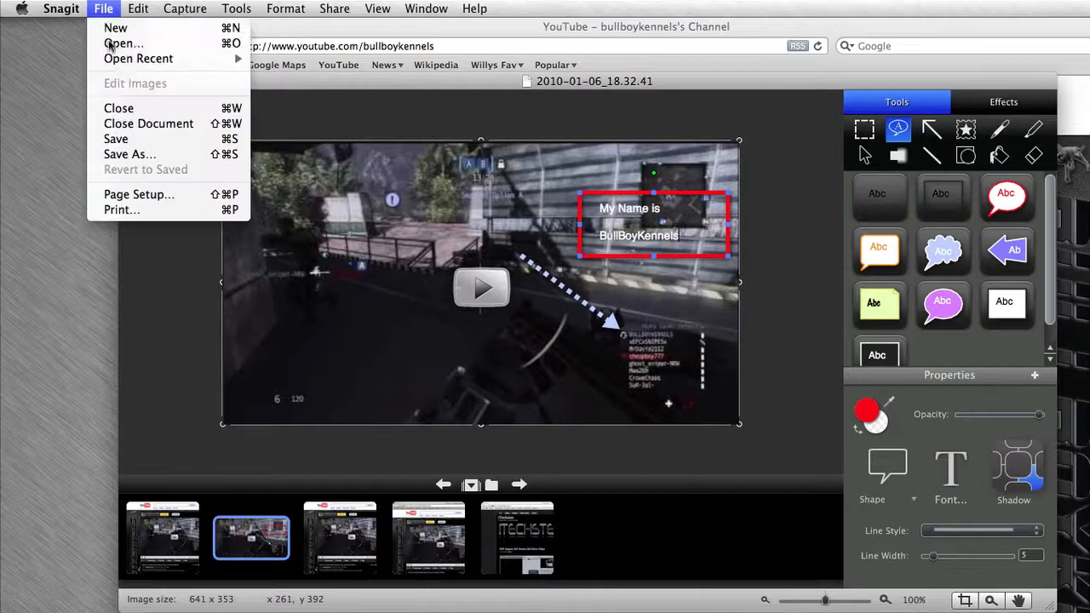
pyautogui.click(132, 155)
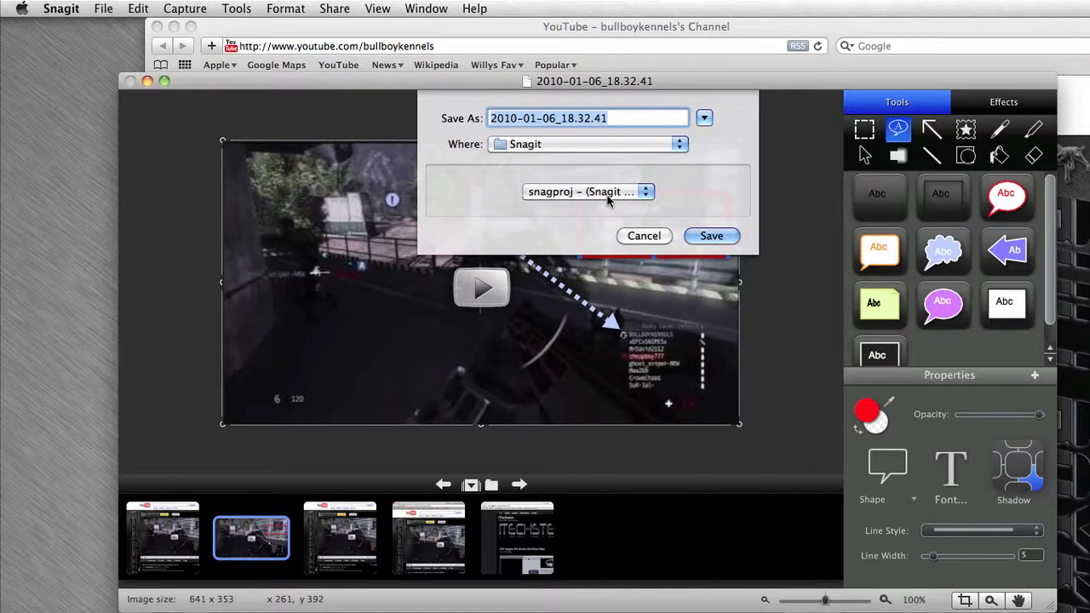
pyautogui.click(607, 198)
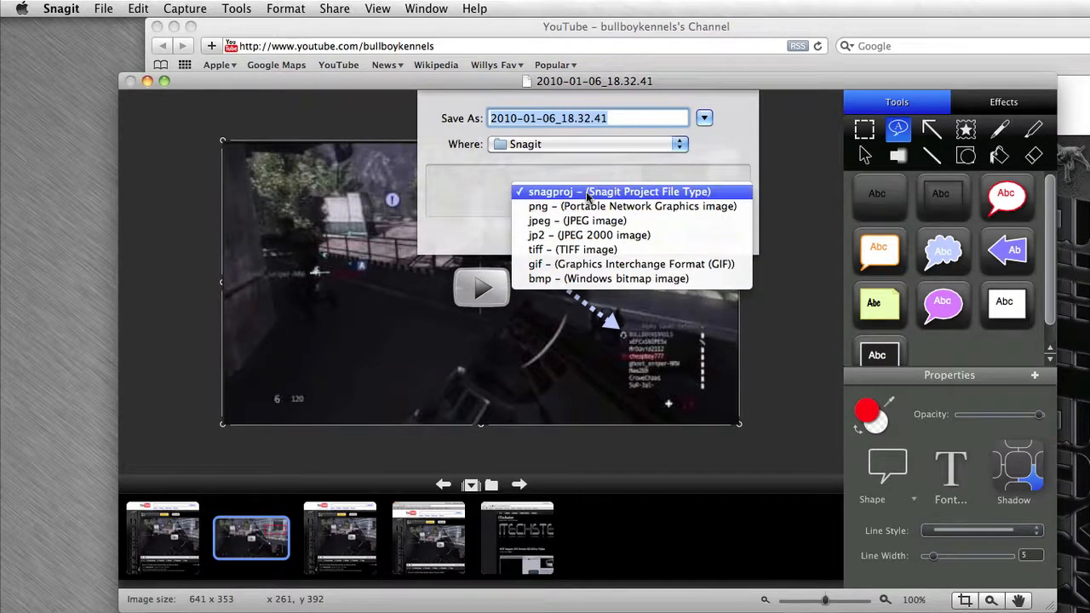
pyautogui.click(588, 196)
pyautogui.click(608, 117)
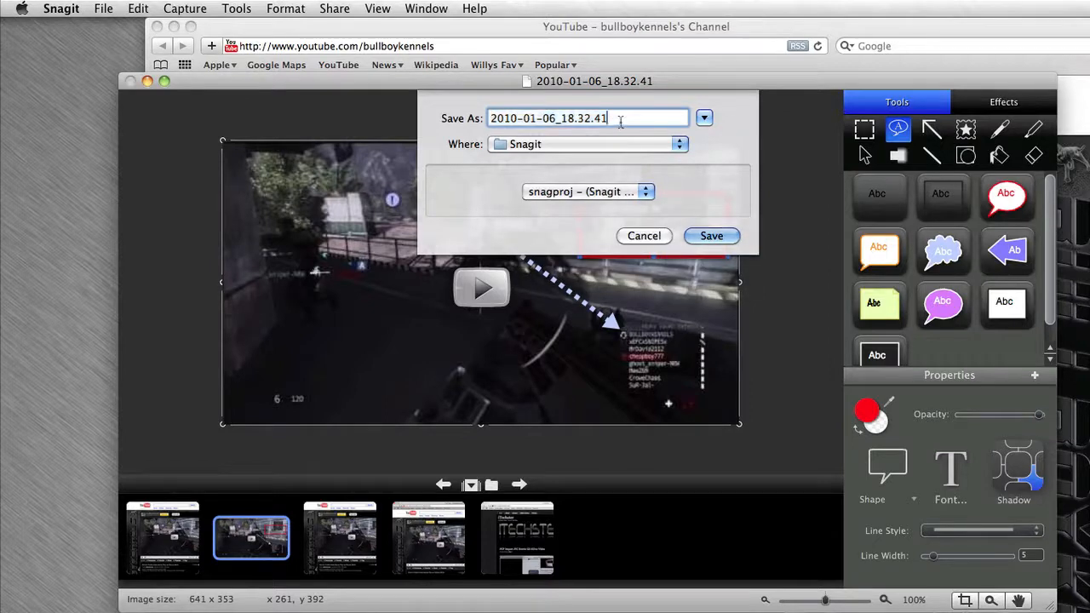
pyautogui.click(697, 239)
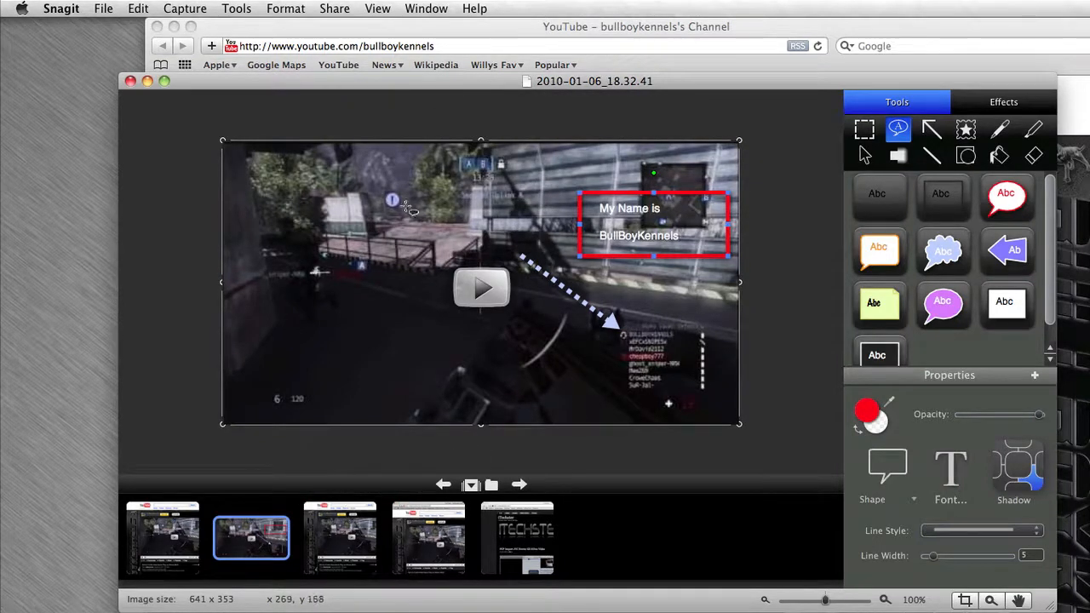
# Open the full scrolling capture of the YouTube channel page and examine it from top to bottom.
pyautogui.click(163, 532)
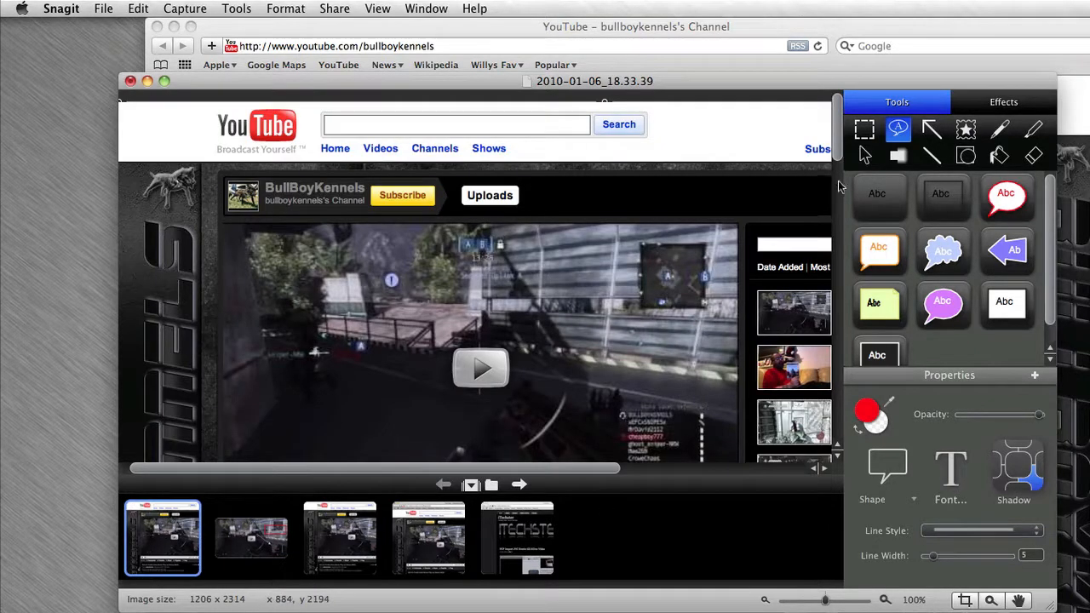
pyautogui.moveTo(836, 139); pyautogui.dragTo(793, 428)
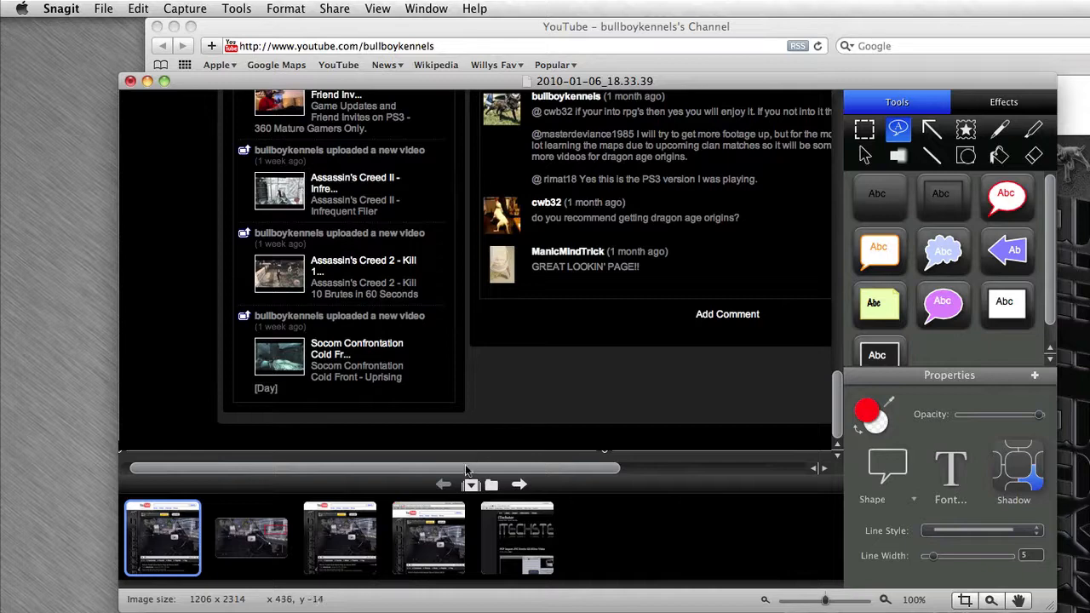
pyautogui.moveTo(460, 474); pyautogui.dragTo(417, 476)
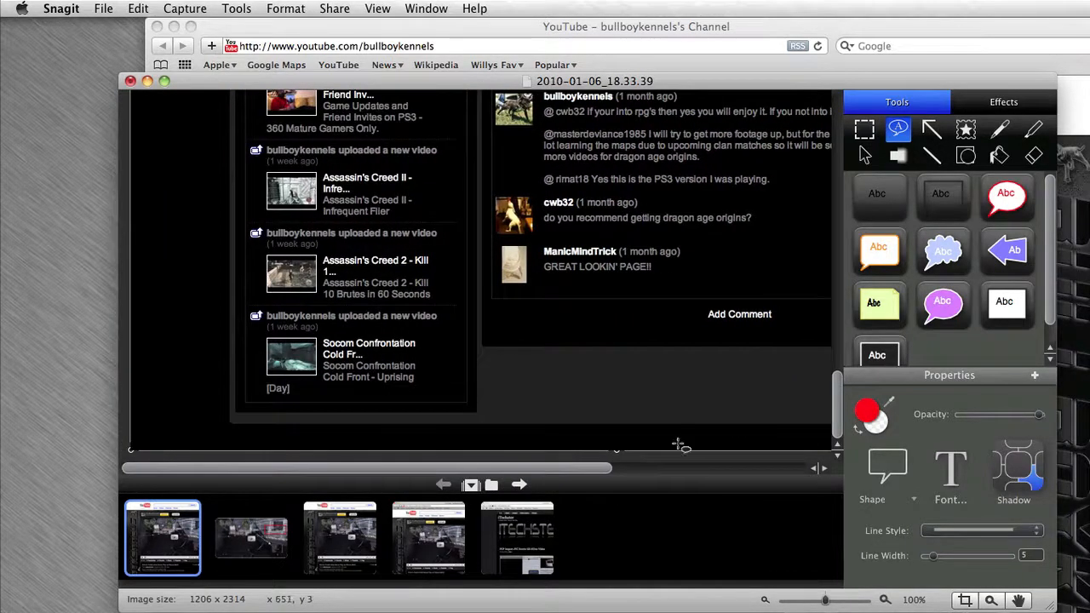
pyautogui.moveTo(835, 423); pyautogui.dragTo(841, 136)
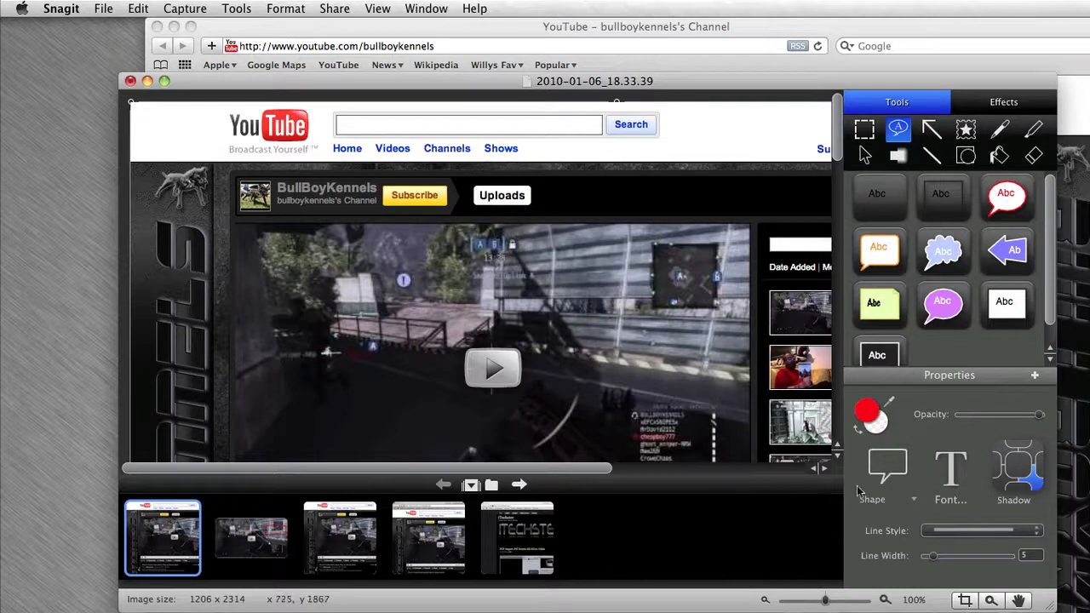
# Reopen the annotated video player capture and examine the callout's shadow directions, the line styles and the available effects.
pyautogui.click(894, 481)
pyautogui.click(274, 545)
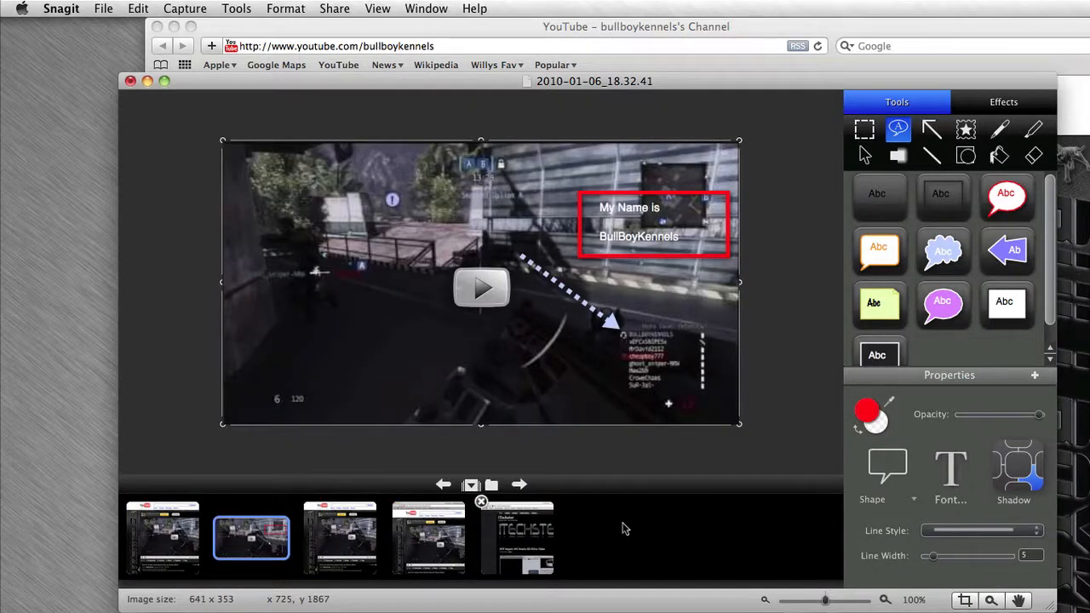
pyautogui.click(1026, 477)
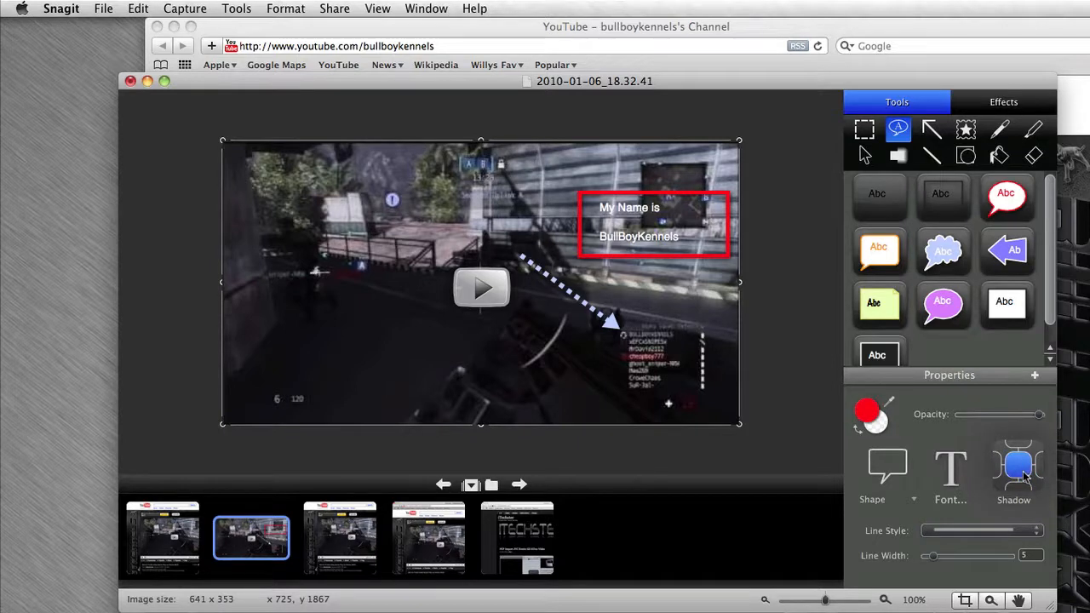
pyautogui.click(998, 473)
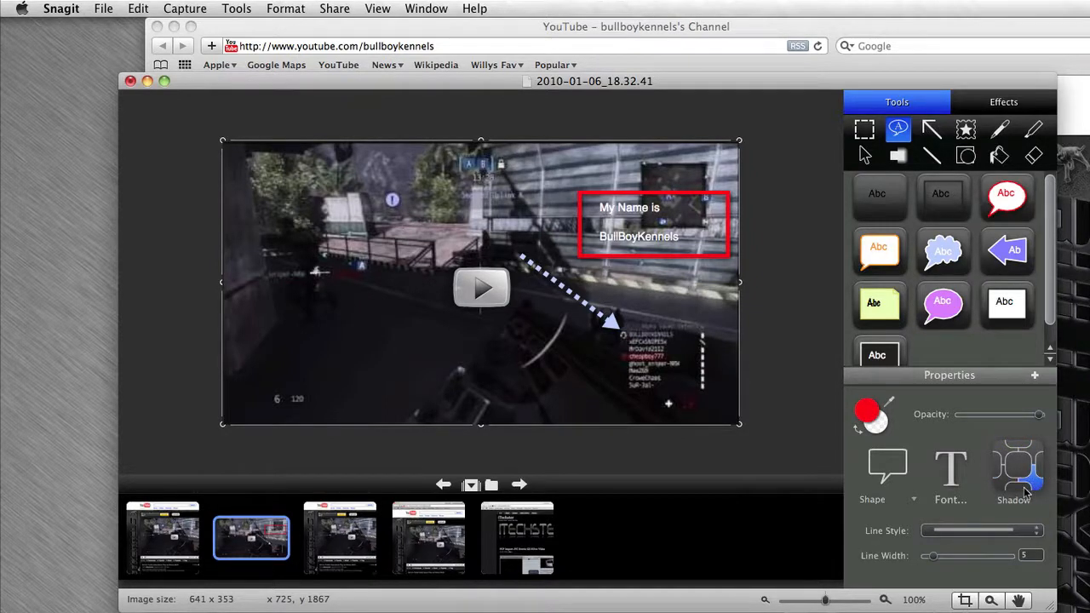
pyautogui.click(954, 532)
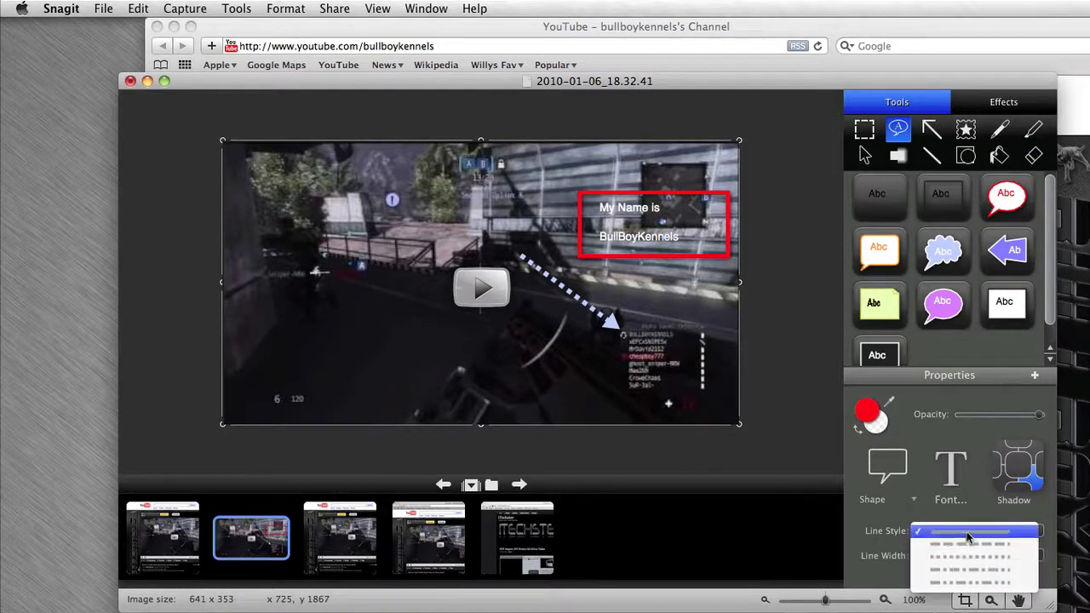
pyautogui.click(974, 475)
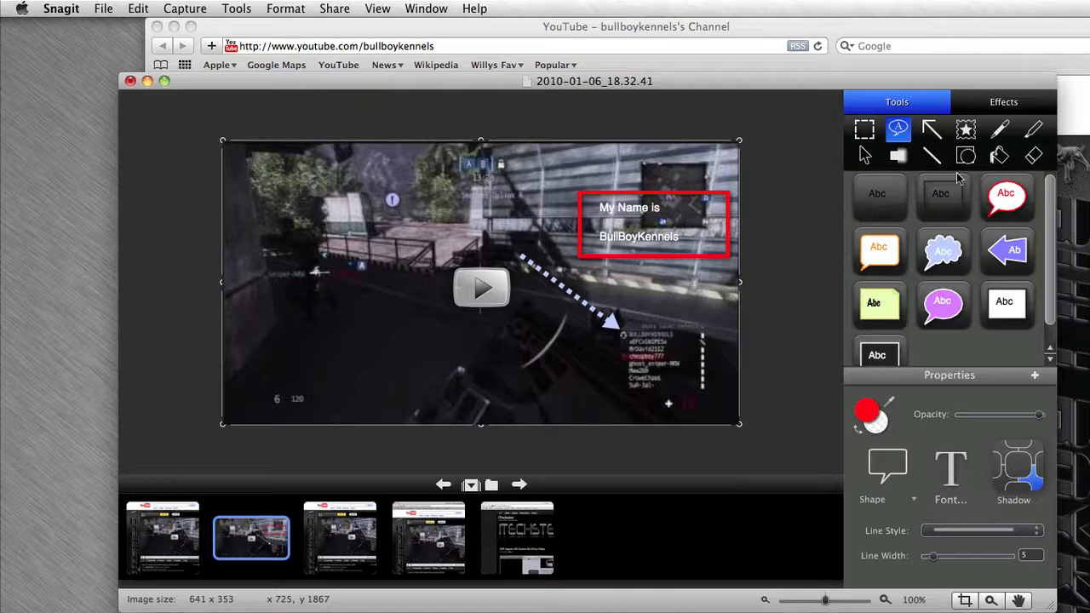
pyautogui.click(997, 108)
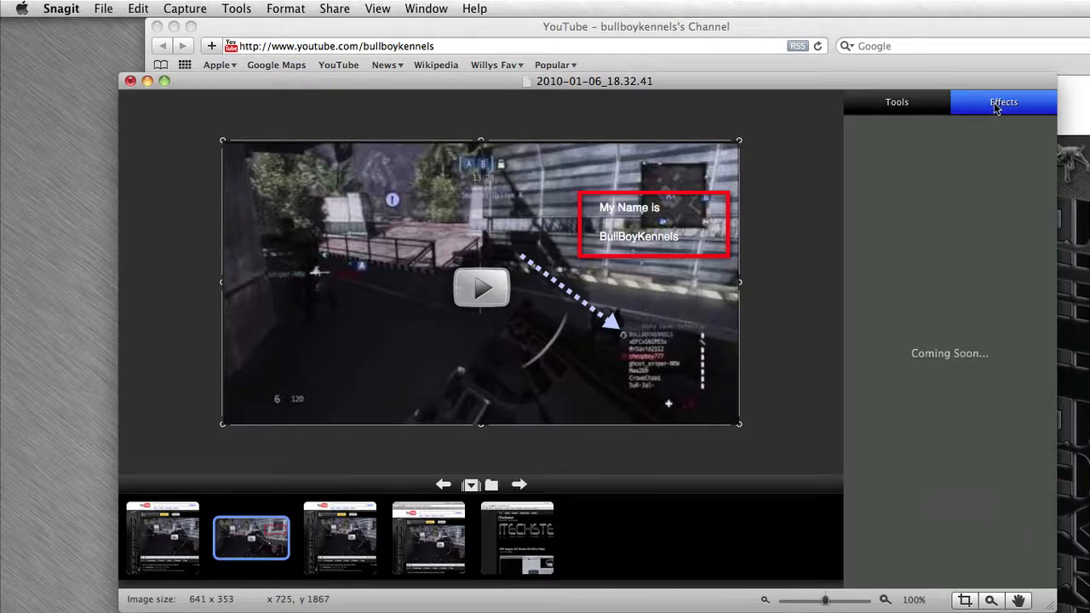
pyautogui.click(900, 108)
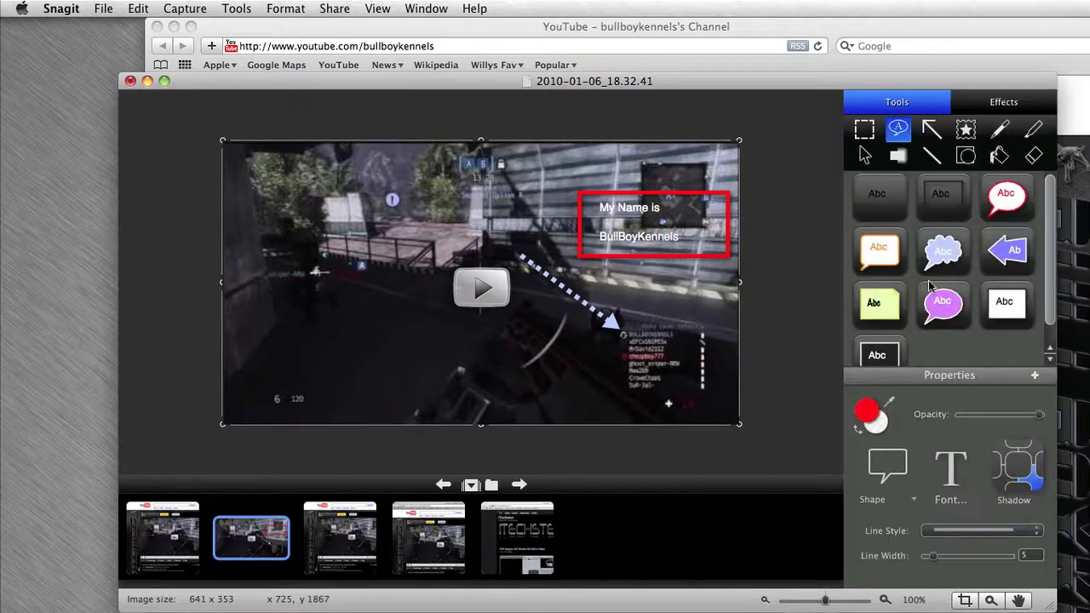